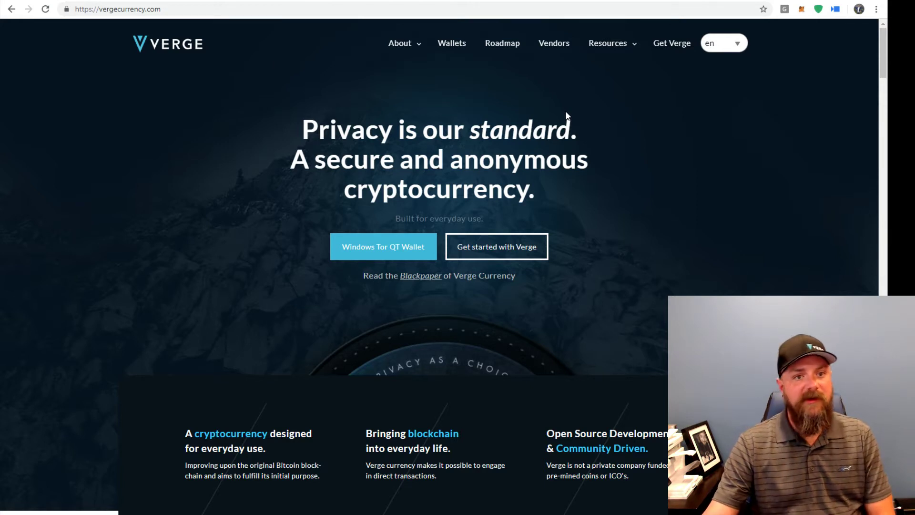
Step: Open the Verge ZenDesk help center from the Resources menu on vergecurrency.com
mouse_move(601, 39)
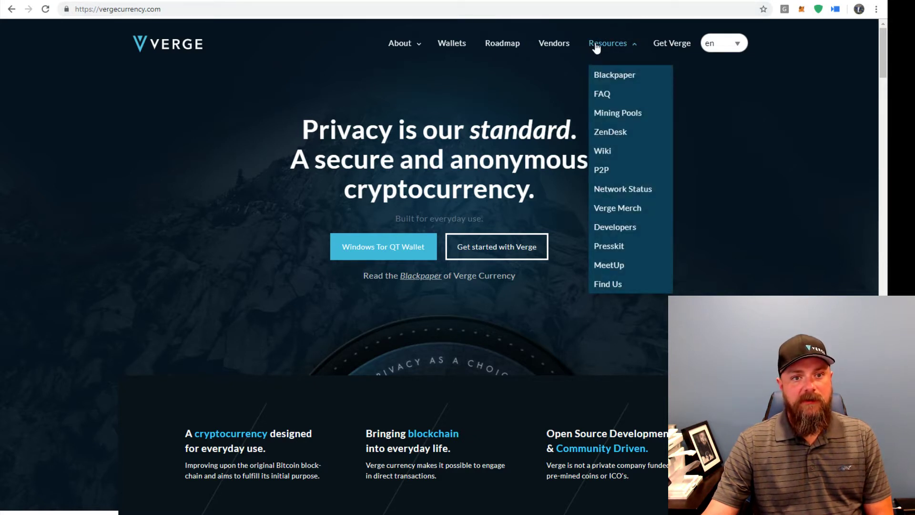
click(614, 135)
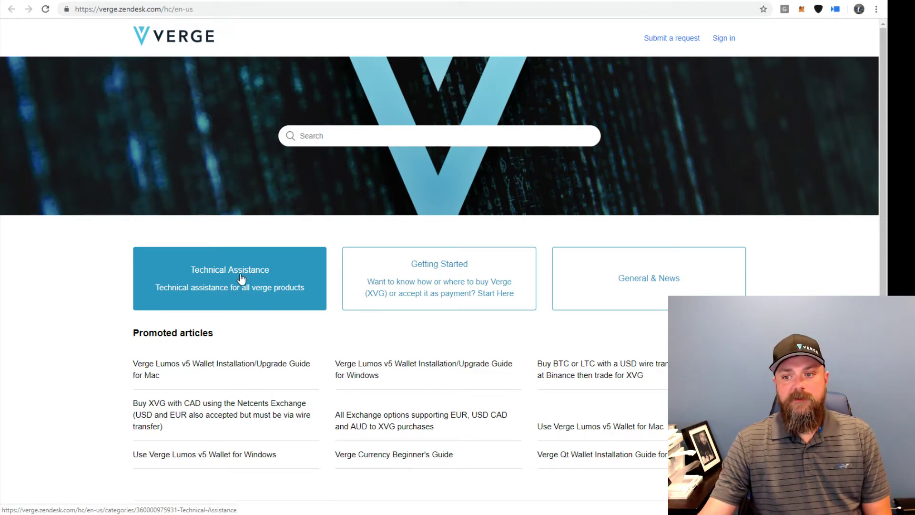
Step: Go to Technical Assistance and open the Lumos v5 Wallet Installation/Upgrade Guide for Windows
click(241, 284)
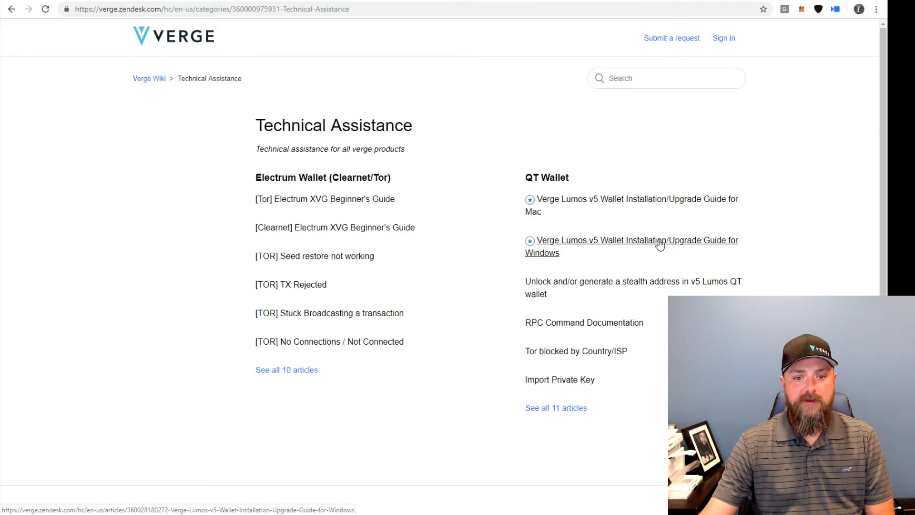
click(661, 244)
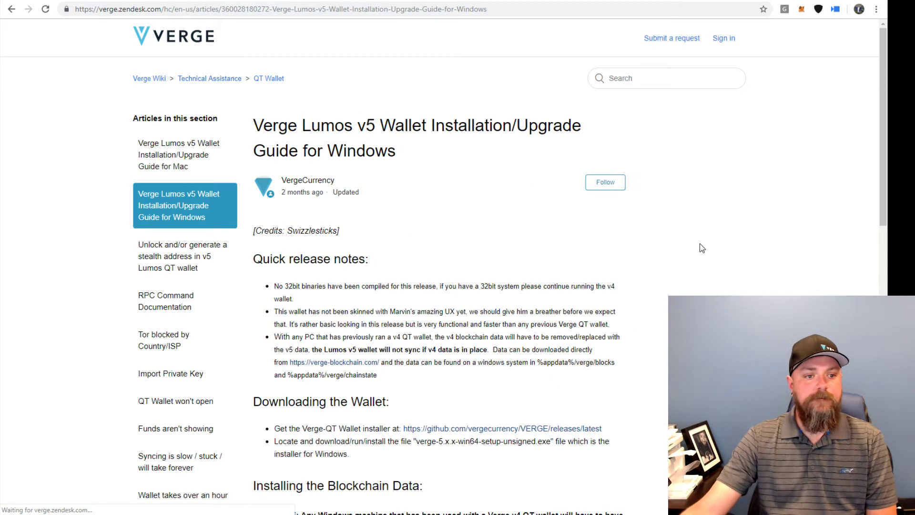
Step: Scroll the guide to Downloading the Wallet and follow the latest VERGE GitHub release link
scroll(451, 293, down, 3)
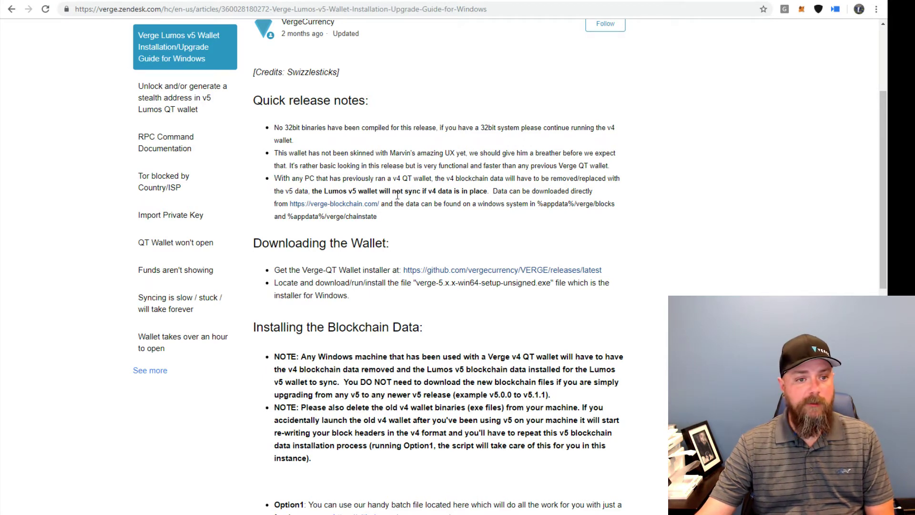
scroll(397, 196, down, 1)
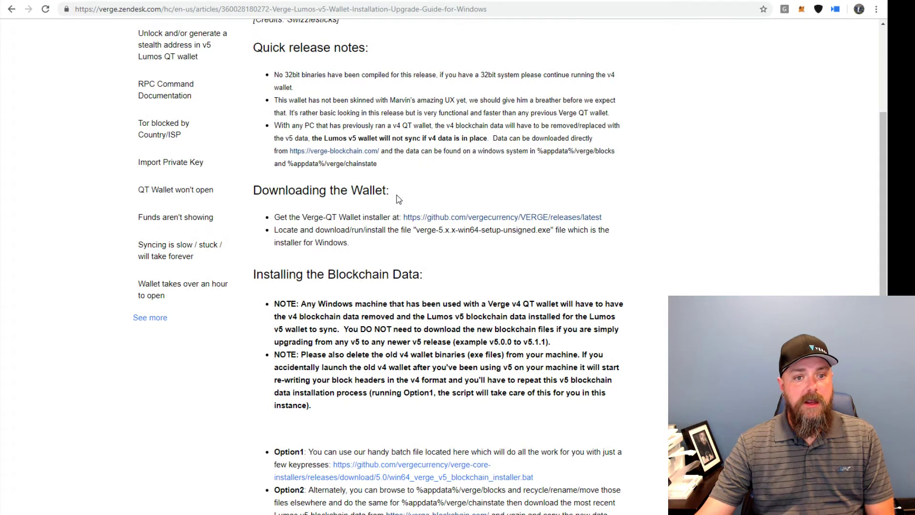
scroll(398, 199, down, 1)
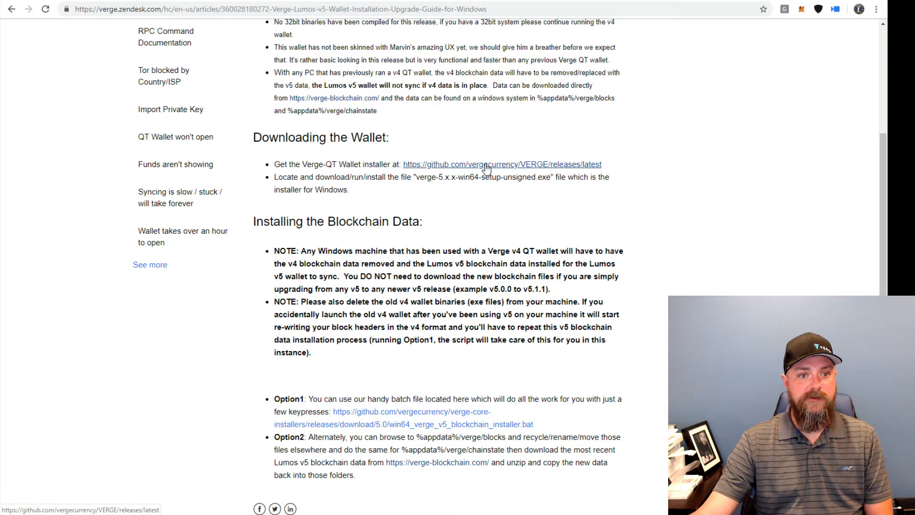
click(486, 165)
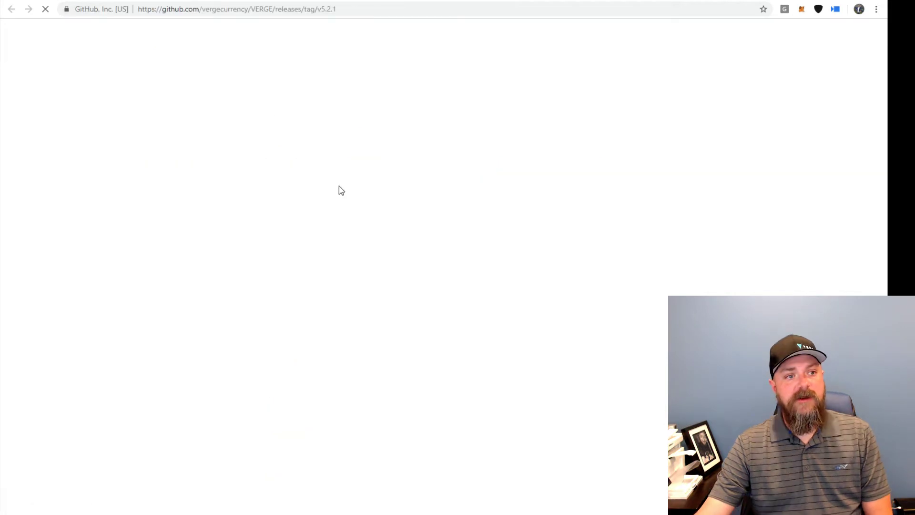
Step: Find verge-5.2.1-win64-setup-unsigned.exe among the v5.2.1 release assets and download it
scroll(379, 247, down, 3)
scroll(379, 247, up, 3)
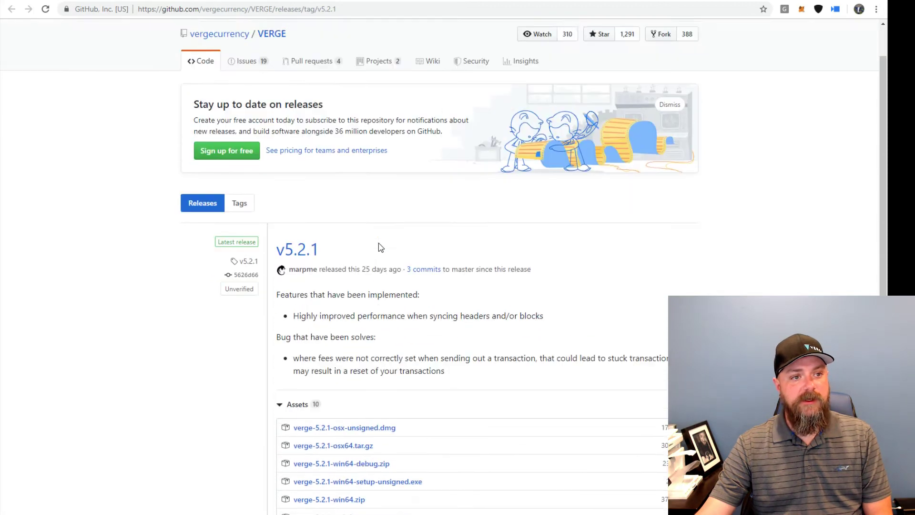
scroll(379, 246, down, 6)
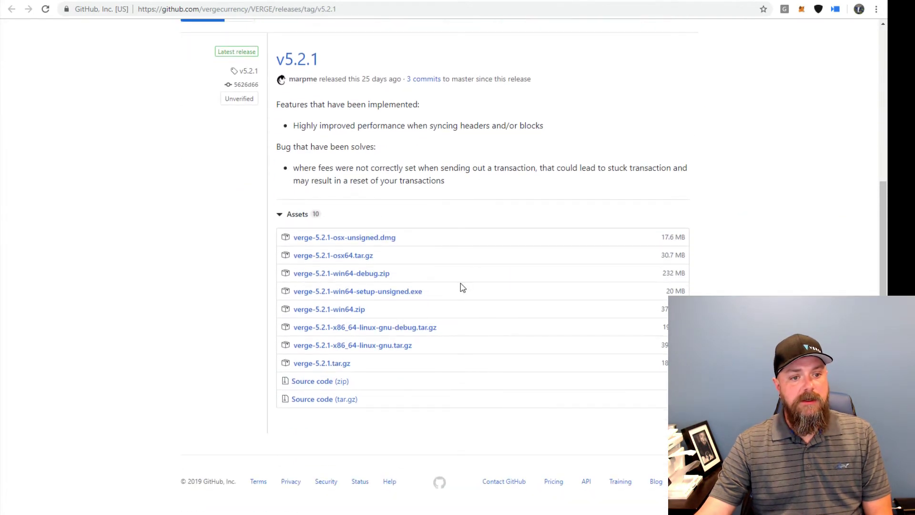
drag(431, 297, 298, 296)
click(294, 300)
triple_click(295, 299)
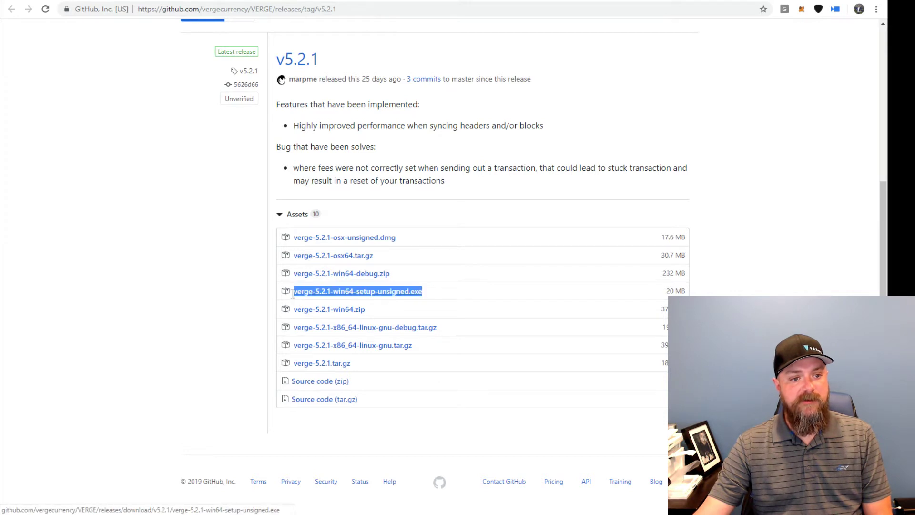
click(397, 296)
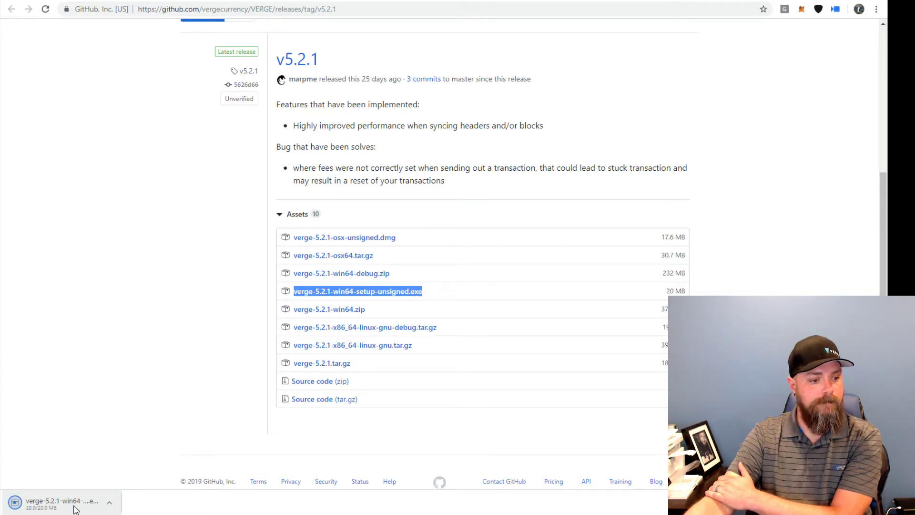
Step: Run the downloaded verge-5.2.1-win64-setup-unsigned.exe installer from Chrome's download shelf
click(75, 509)
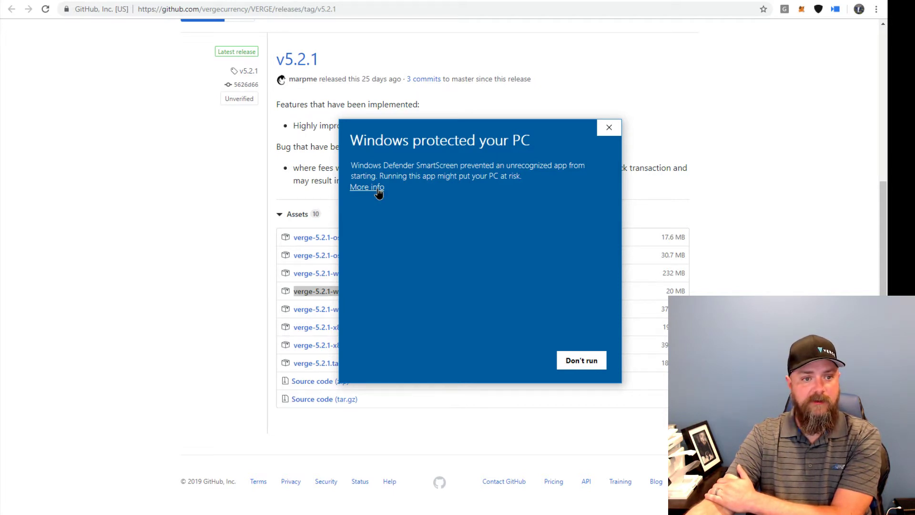
Step: Bypass SmartScreen and install with the default C:\Program Files\Verge location and Start Menu folder
click(378, 189)
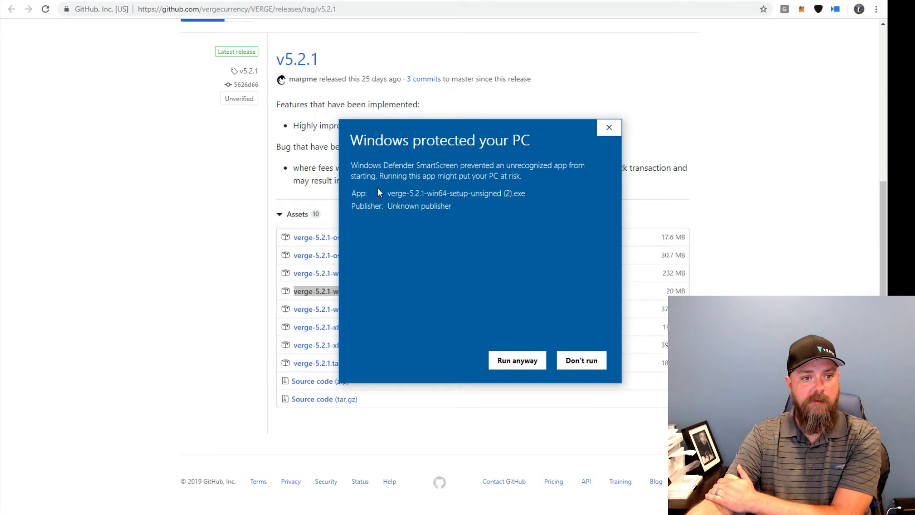
click(513, 361)
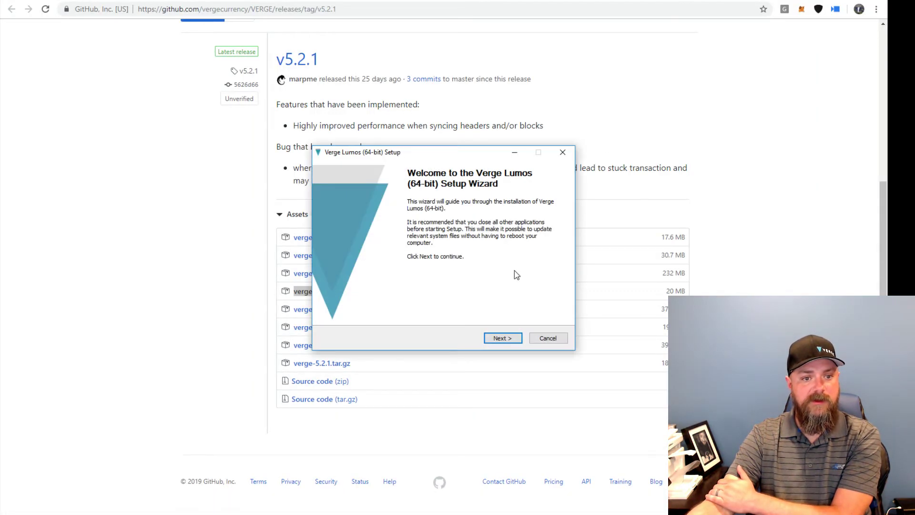
click(504, 339)
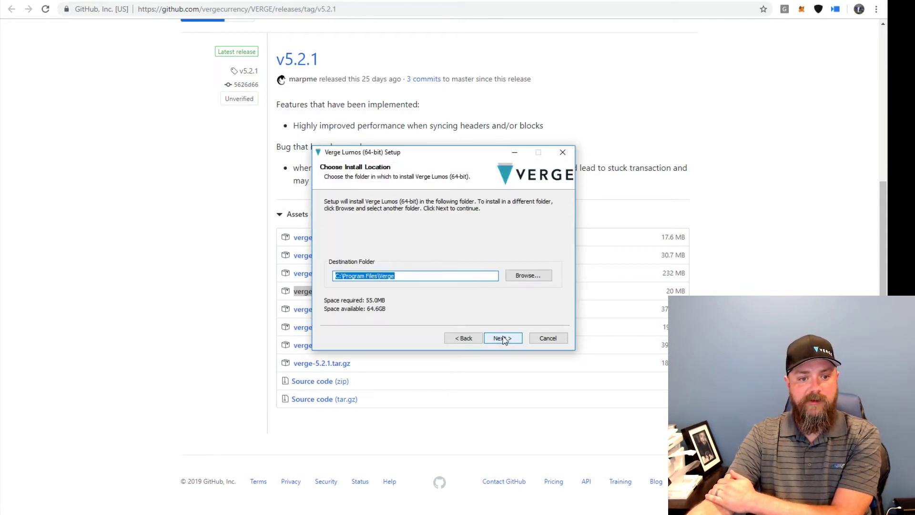
click(504, 340)
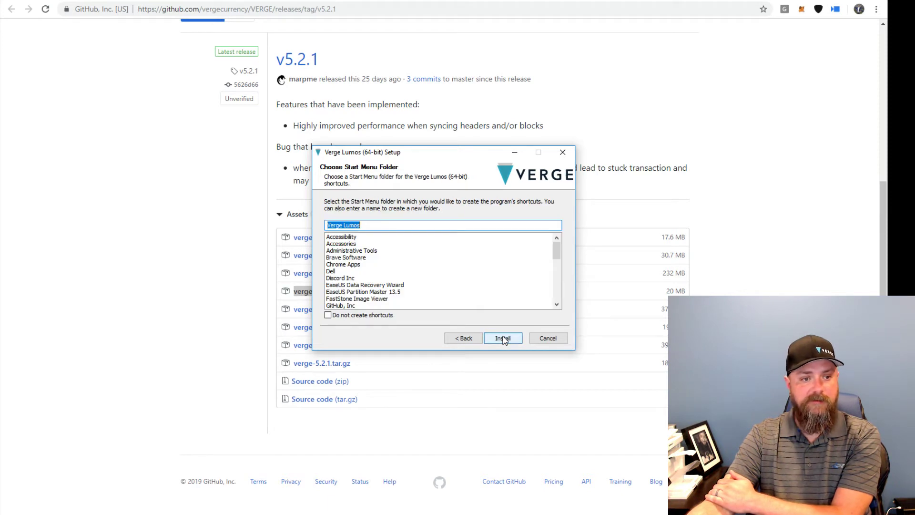
click(504, 340)
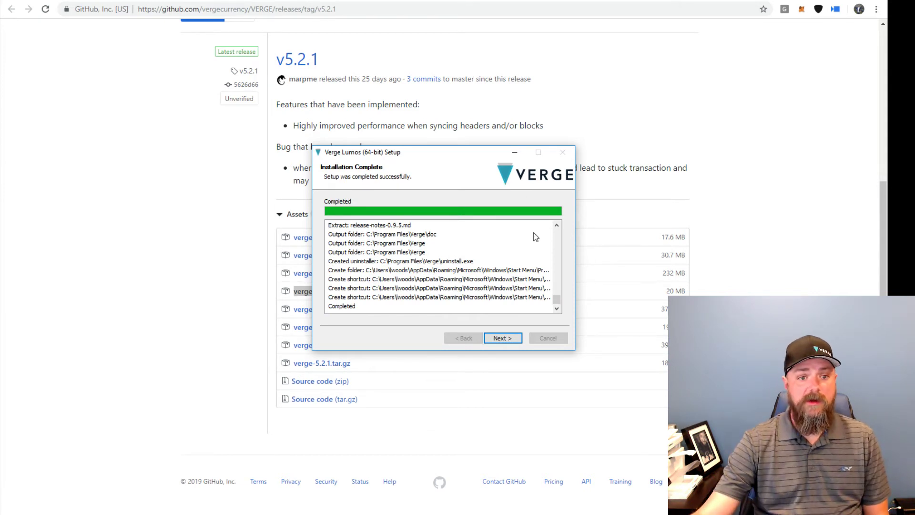
Step: Finish setup with 'Run Verge Lumos (64-bit)' unticked and close the wizard
click(503, 338)
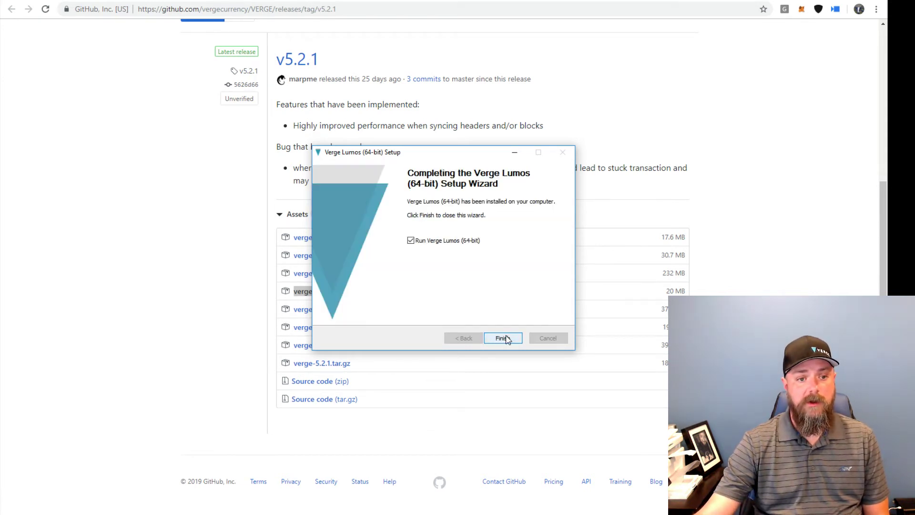
click(411, 240)
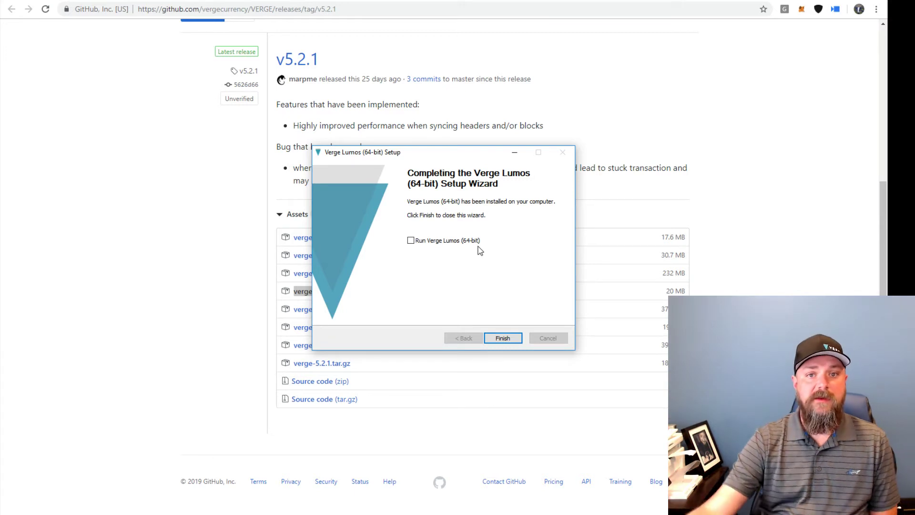
key(super+Down)
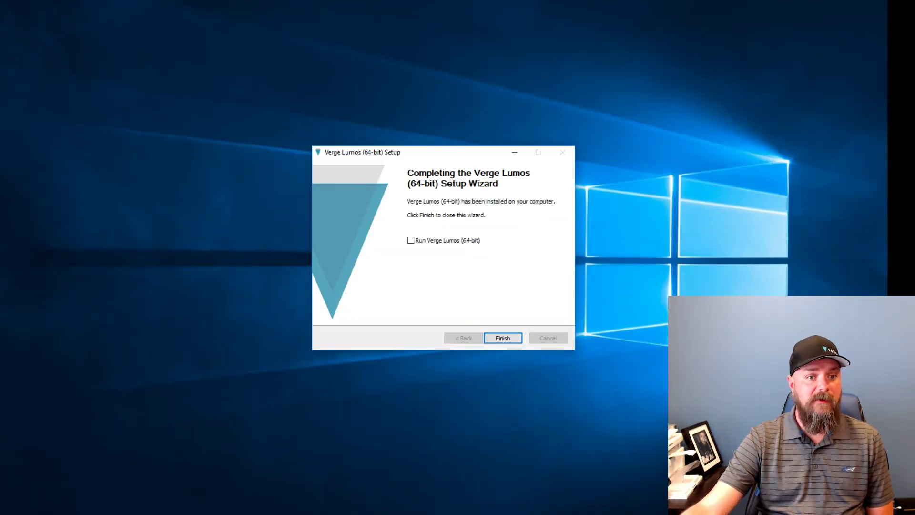
click(513, 338)
Step: Restore Chrome and switch back to the Lumos v5 upgrade guide tab
mouse_move(325, 514)
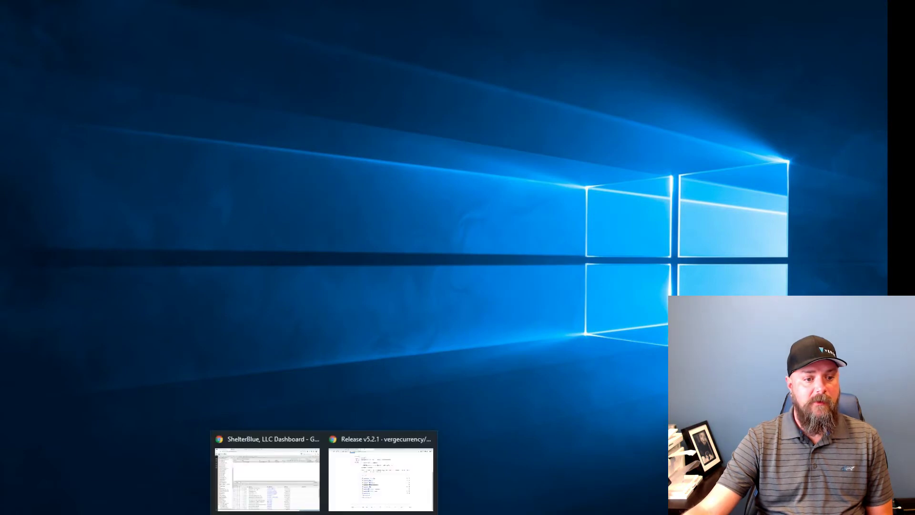
click(367, 491)
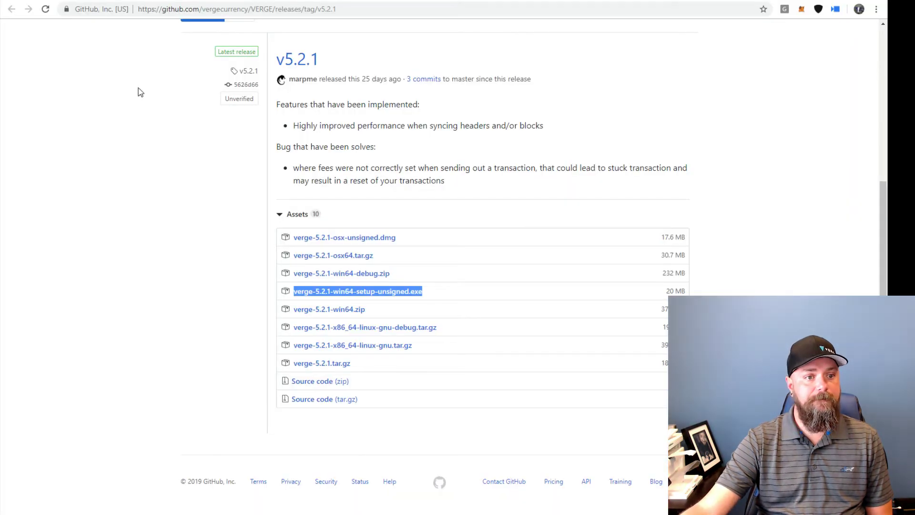
key(ctrl+Tab)
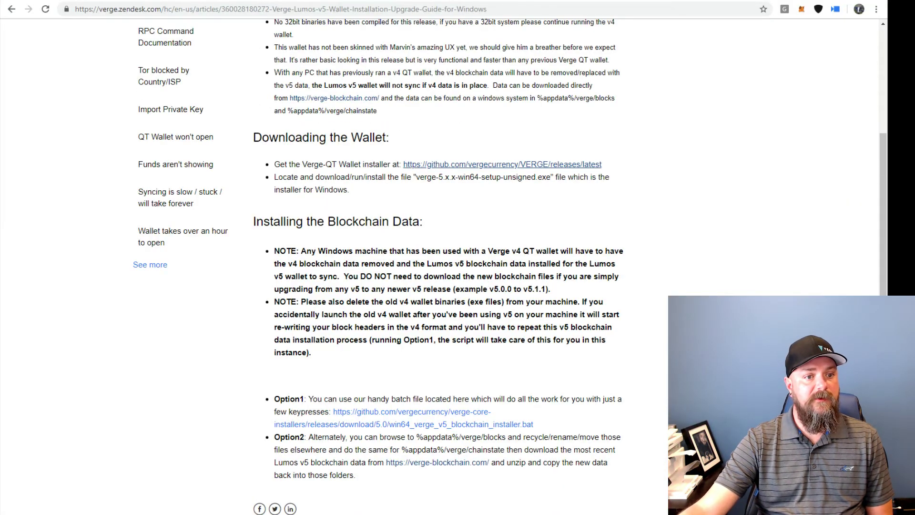
Step: Scroll to Installing the Blockchain Data and highlight Option1's win64_verge_v5_blockchain_installer.bat link
scroll(488, 285, down, 3)
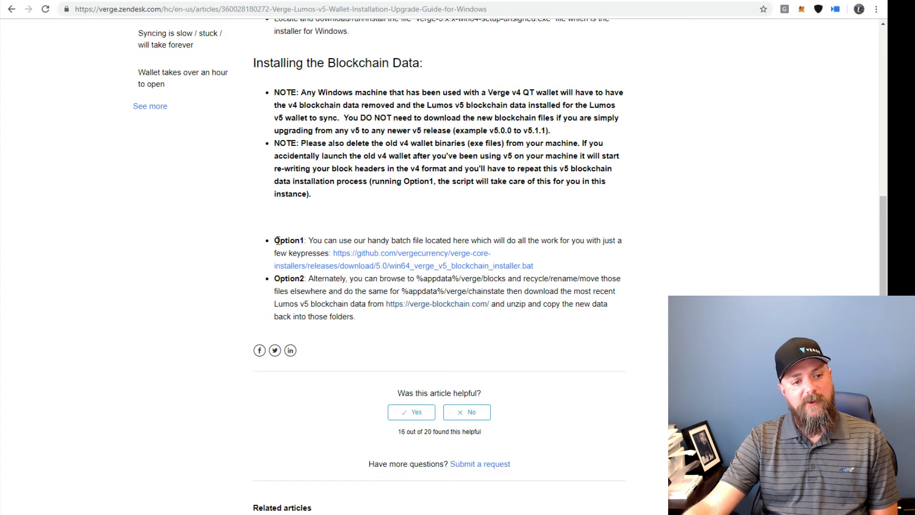
drag(275, 241, 302, 237)
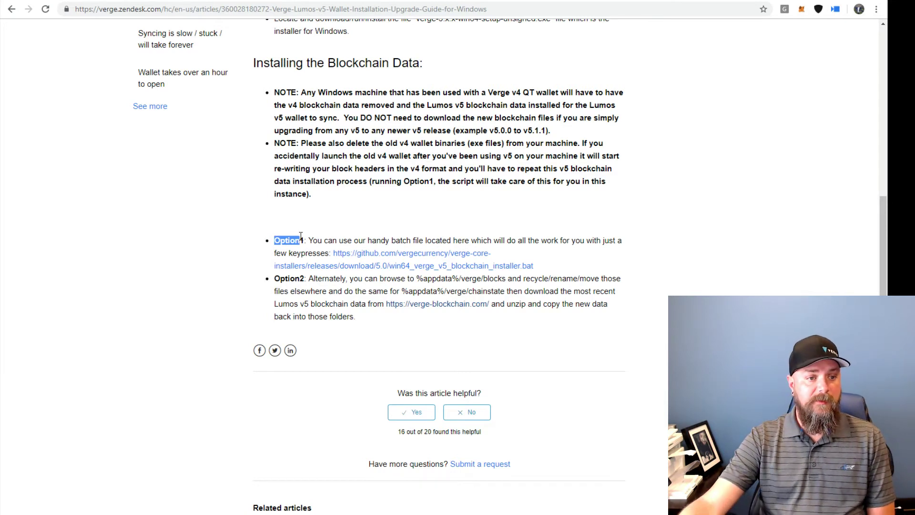
click(276, 240)
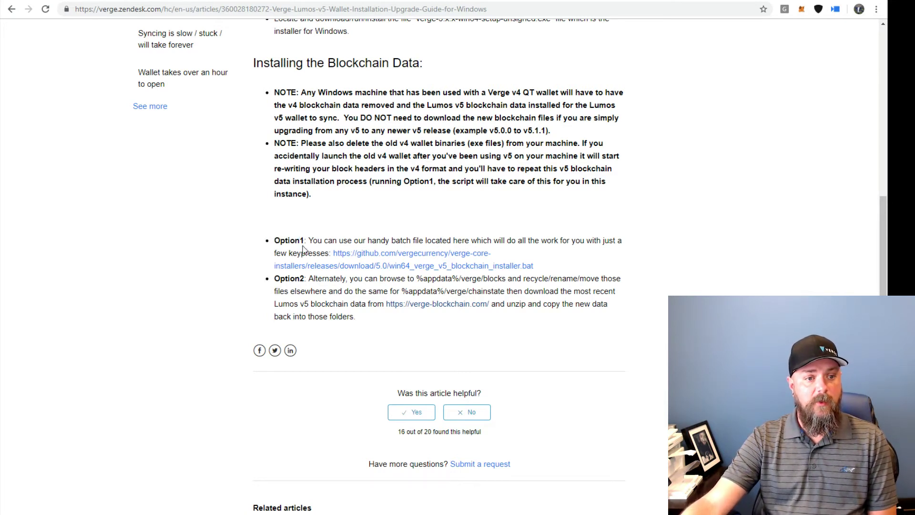
drag(331, 254, 551, 273)
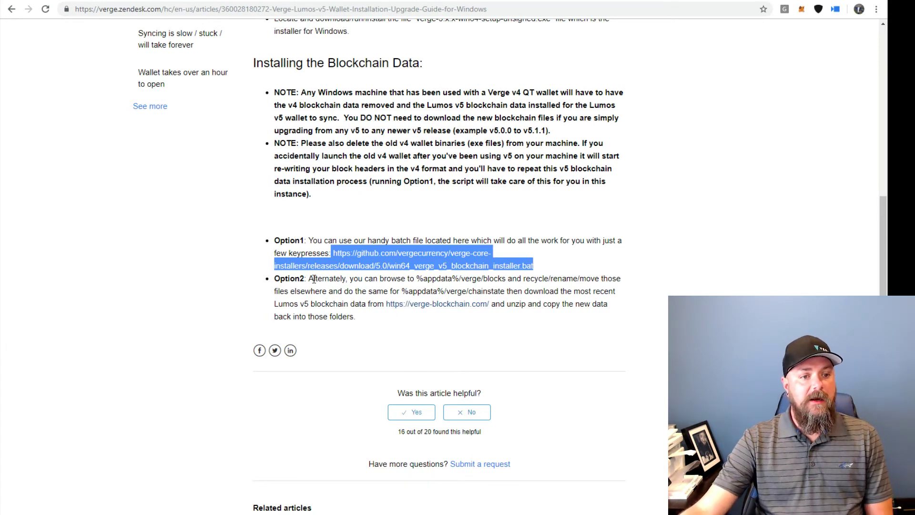
Step: Highlight Option2, open verge-blockchain.com in a new tab, then return to the guide
drag(309, 278, 352, 301)
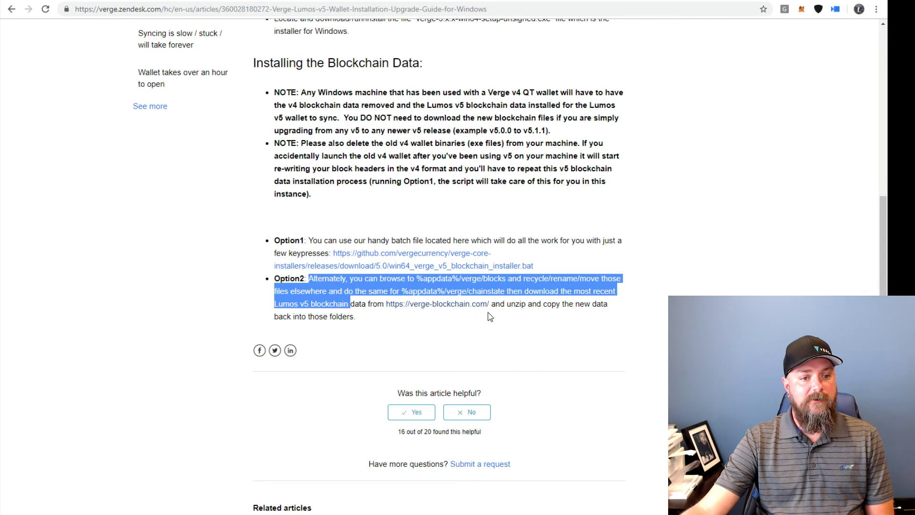
click(475, 306)
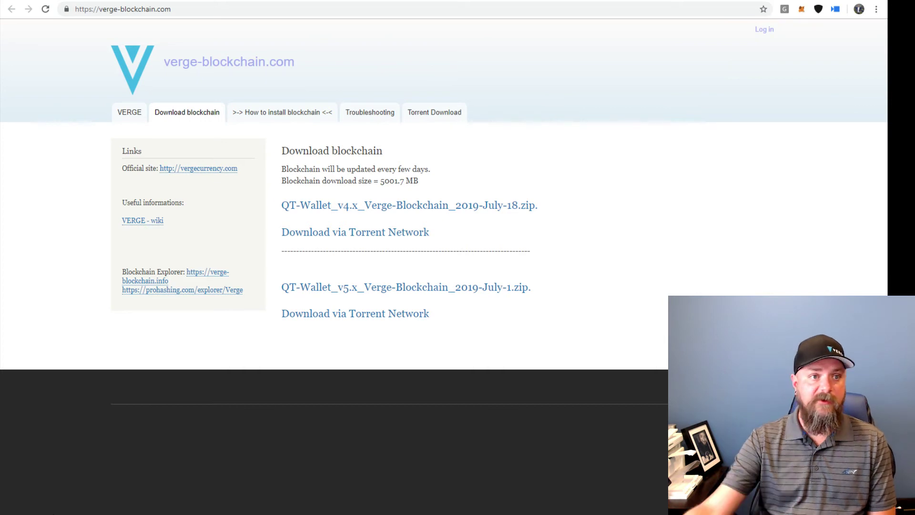
key(ctrl+Tab)
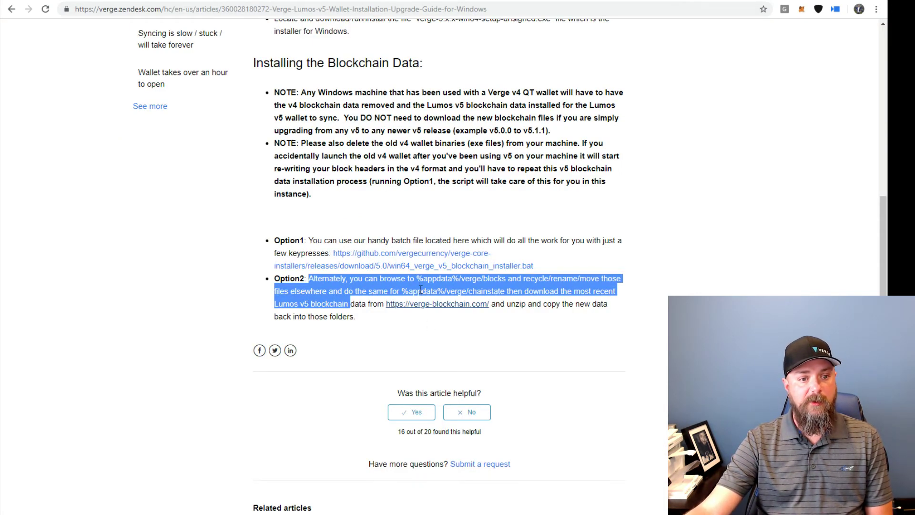
click(410, 281)
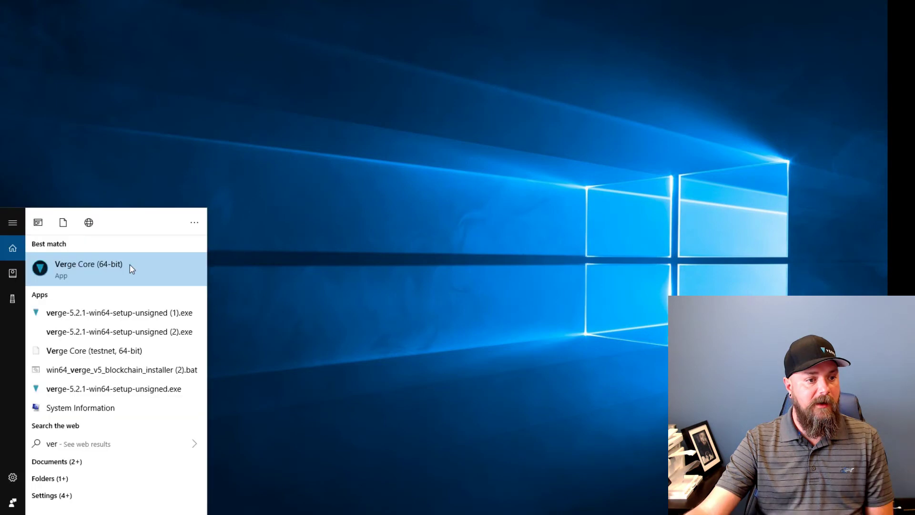
Step: Launch Verge Core (64-bit) from Start search and dismiss the 99.80% sync notice
click(129, 264)
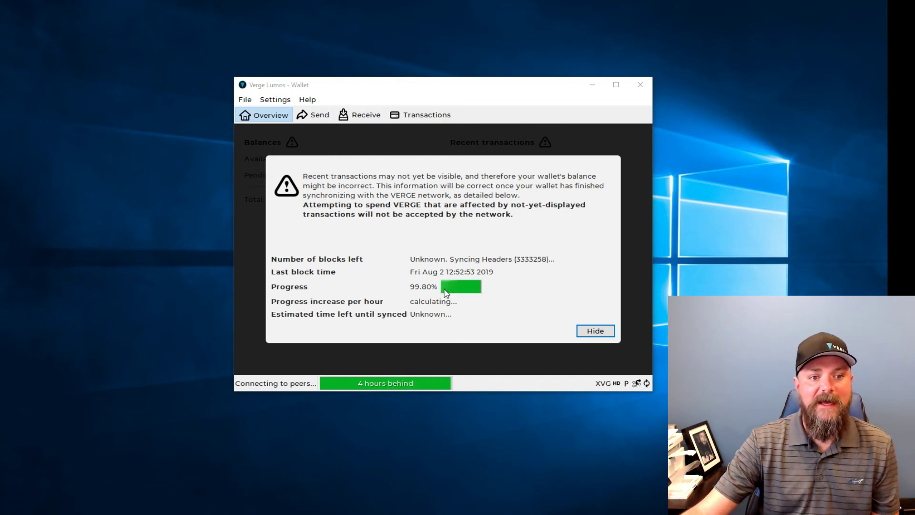
click(586, 332)
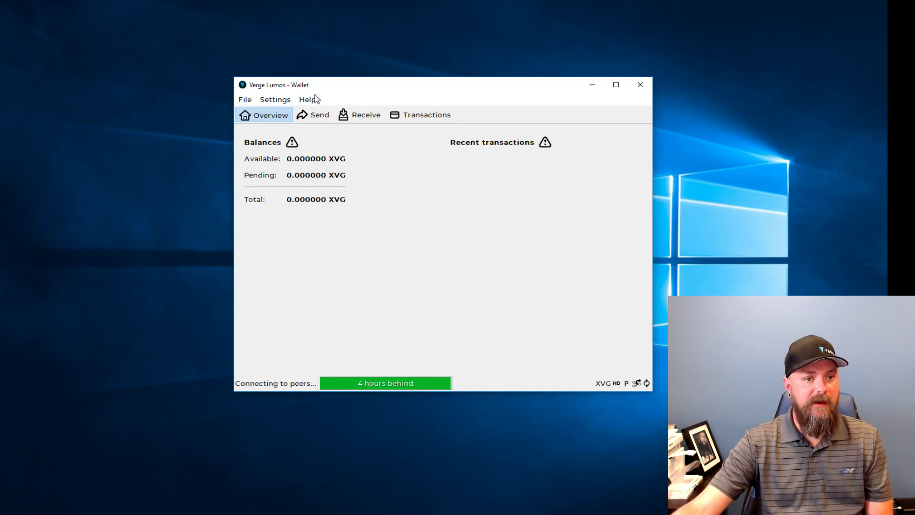
Step: Browse the Send, Receive and Transactions tabs, ending on the Overview with 0.000000 XVG balances
click(320, 118)
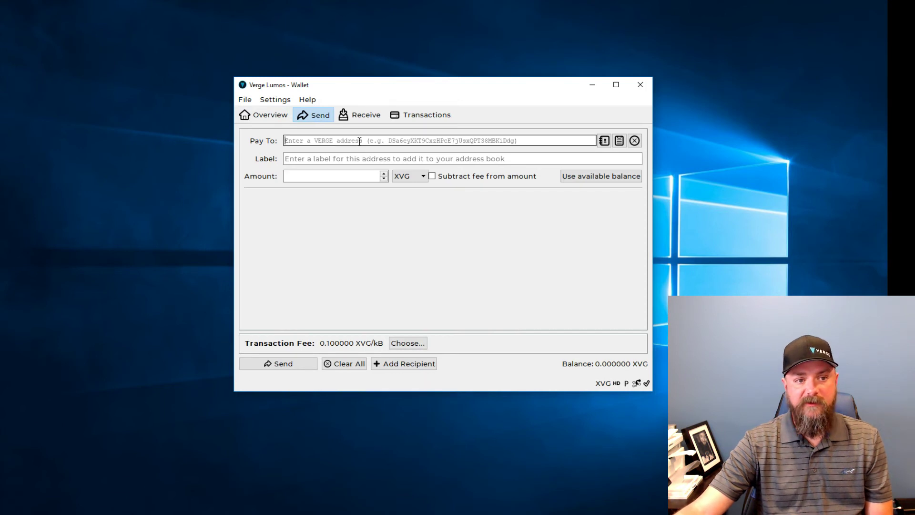
click(339, 178)
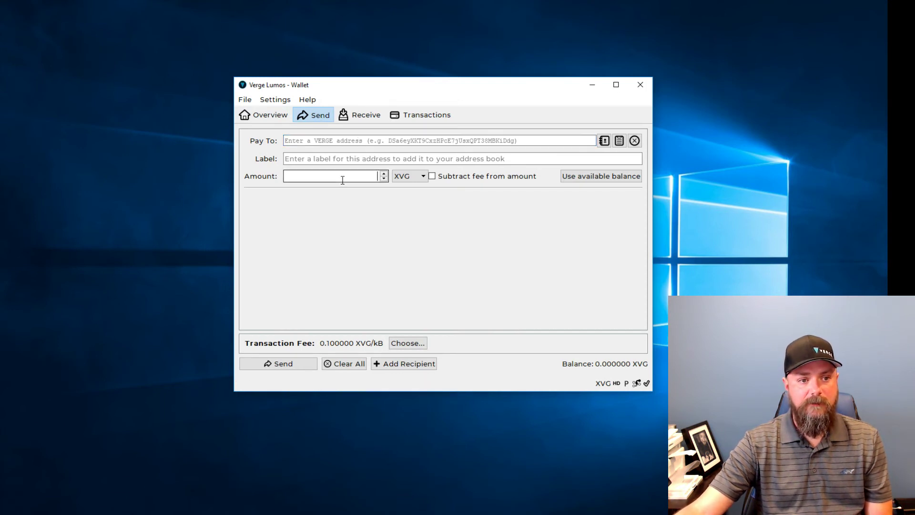
click(361, 115)
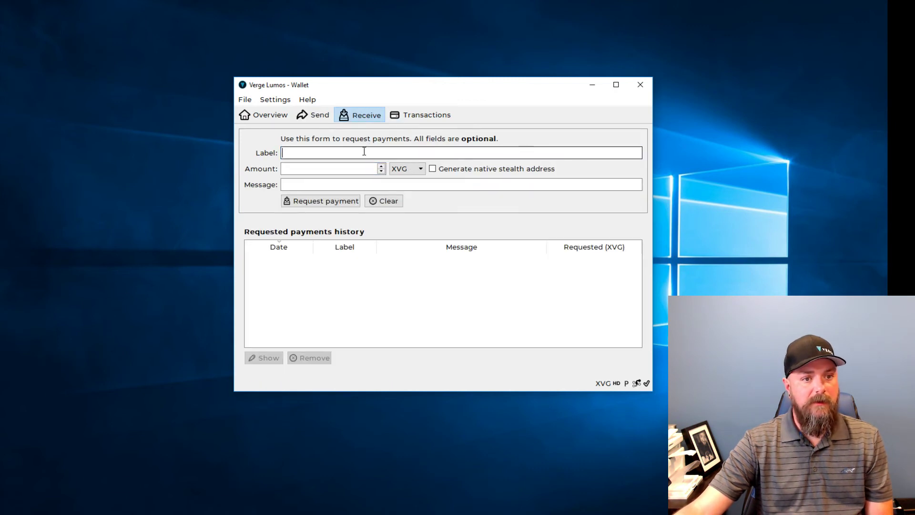
click(416, 118)
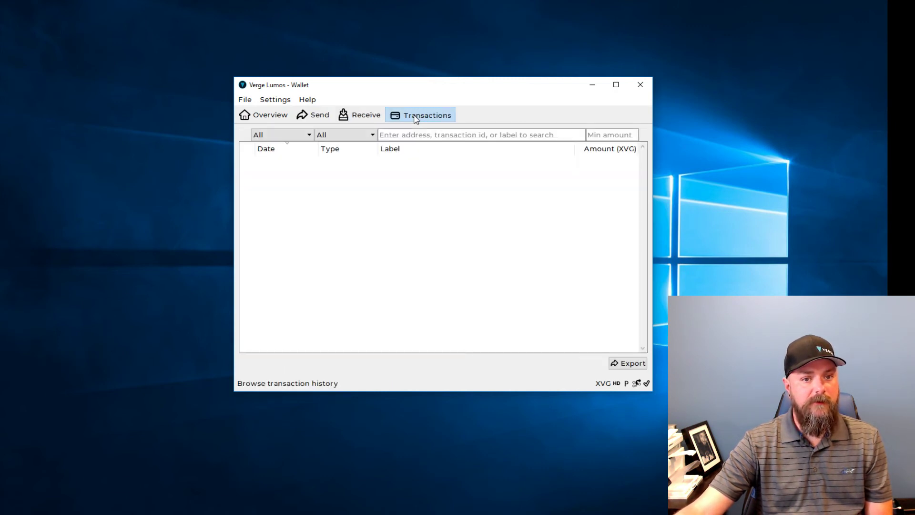
click(349, 115)
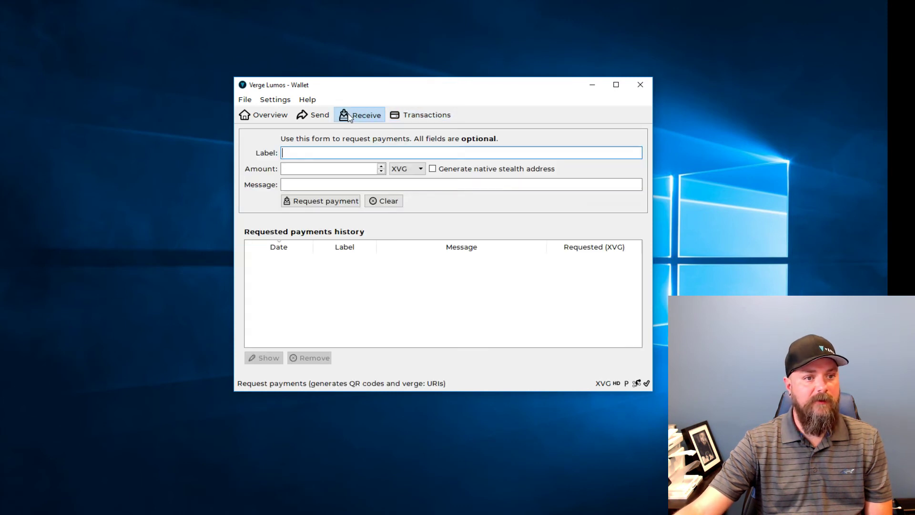
click(319, 117)
click(271, 116)
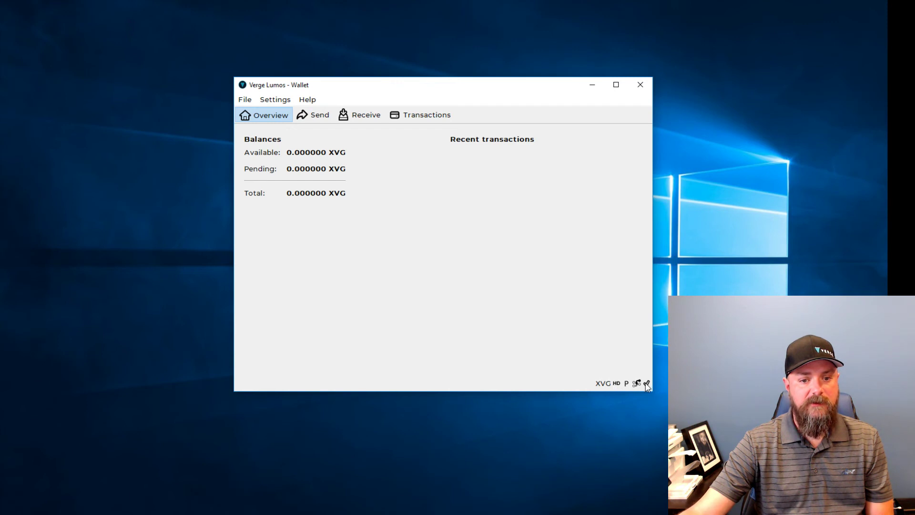
Step: Generate a payment request on the Receive tab, producing a QR code and verge: URI
mouse_move(647, 387)
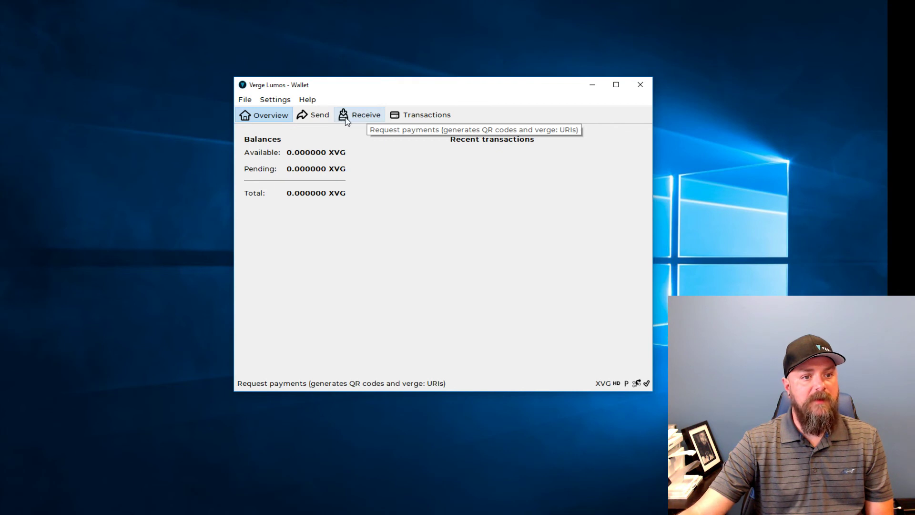
click(367, 117)
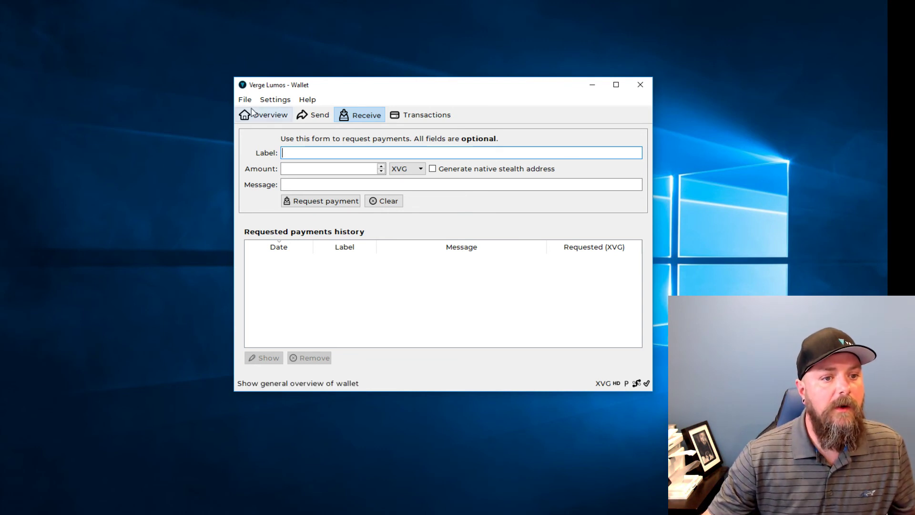
click(338, 203)
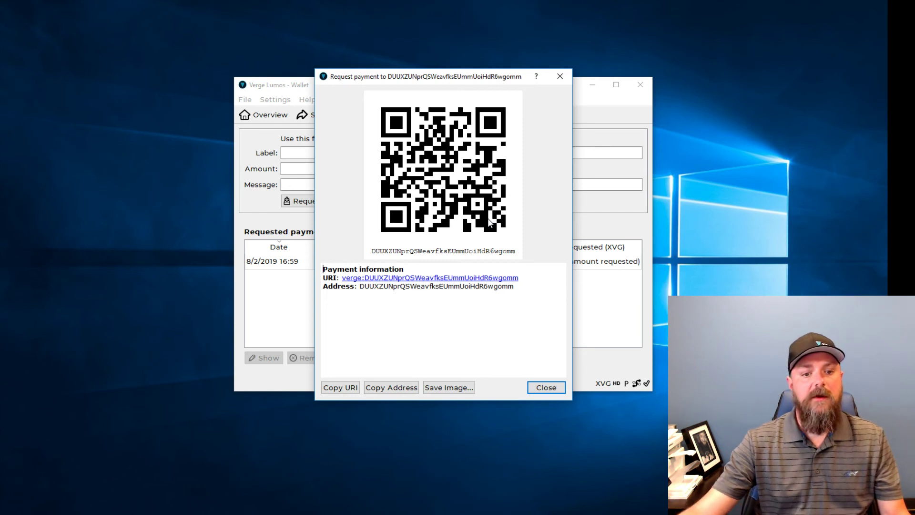
Step: Close the payment request QR dialog and check the transaction history for the incoming payment
click(540, 389)
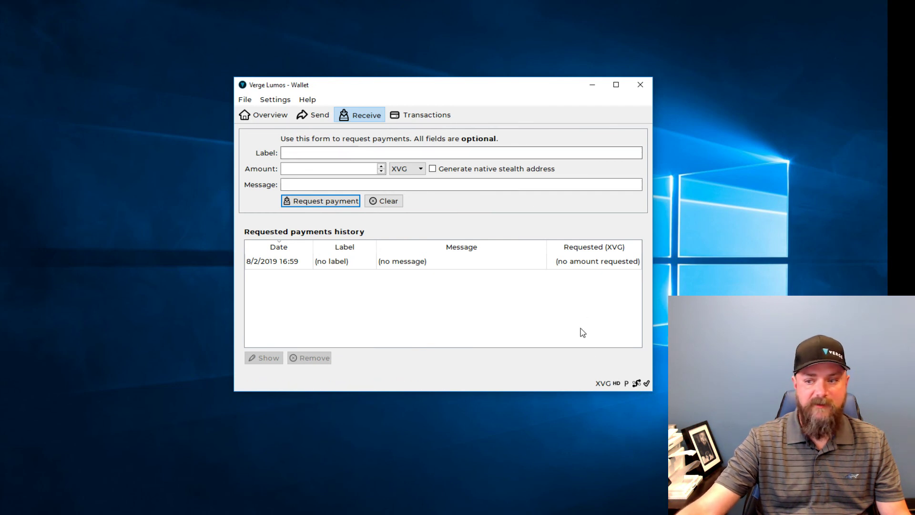
click(448, 119)
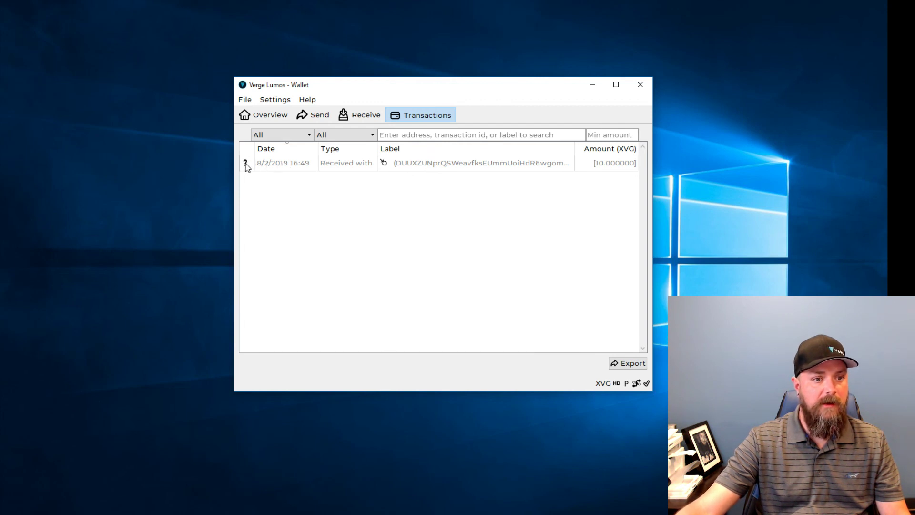
Step: Check the unconfirmed 10 XVG transaction's status, then return to the overview showing 10.000000 XVG pending
mouse_move(246, 166)
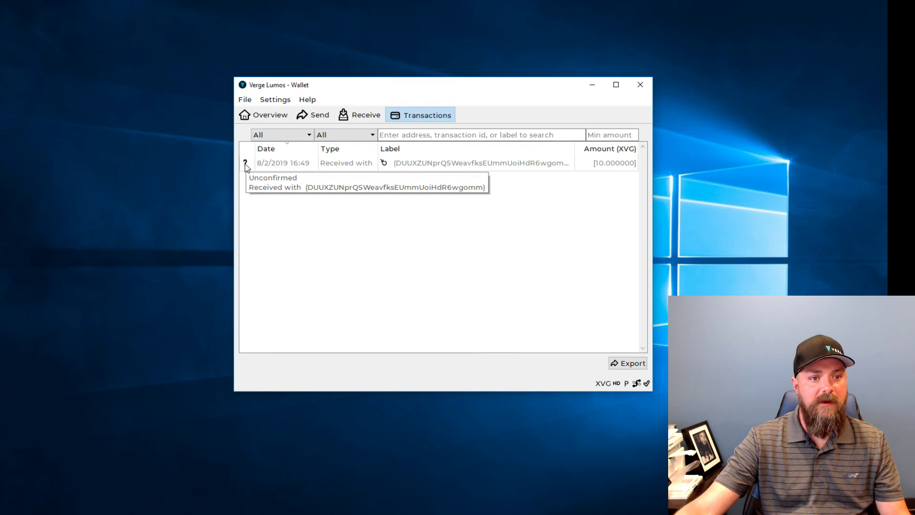
click(281, 120)
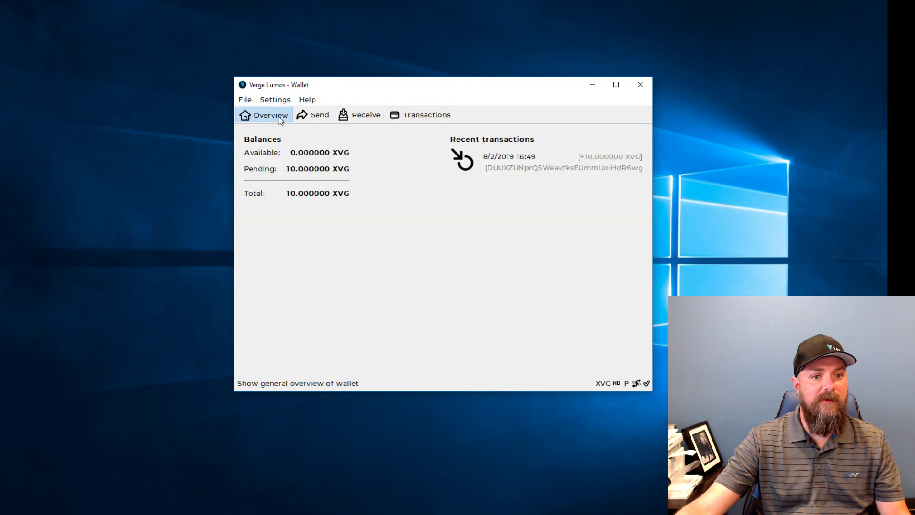